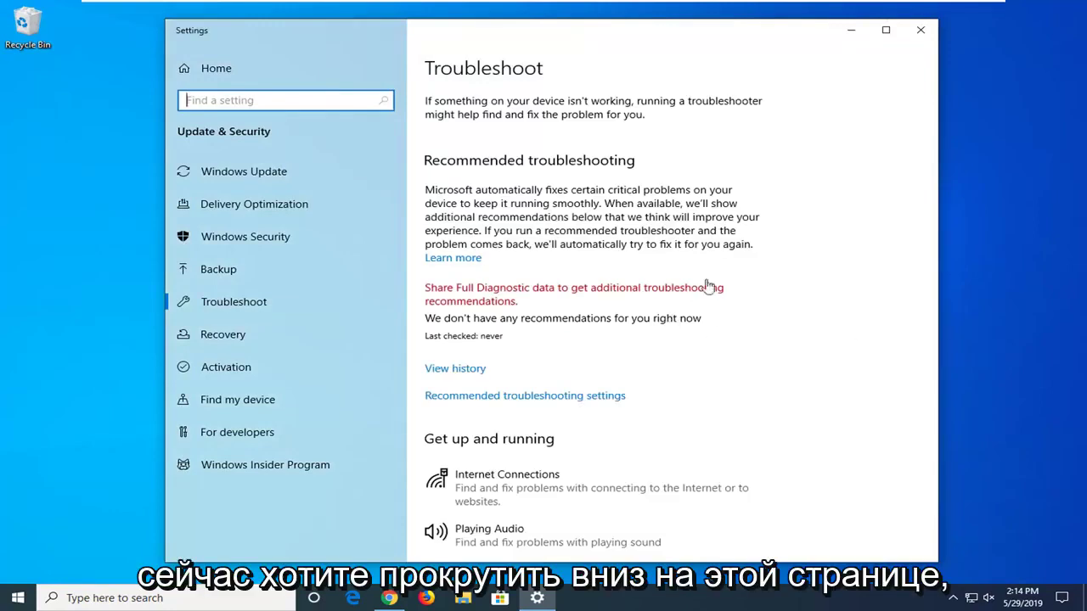
Run the Printer troubleshooter, apply the fix that makes OneNote the default printer, and close the troubleshooter and Settings
scroll(686, 274, down, 5)
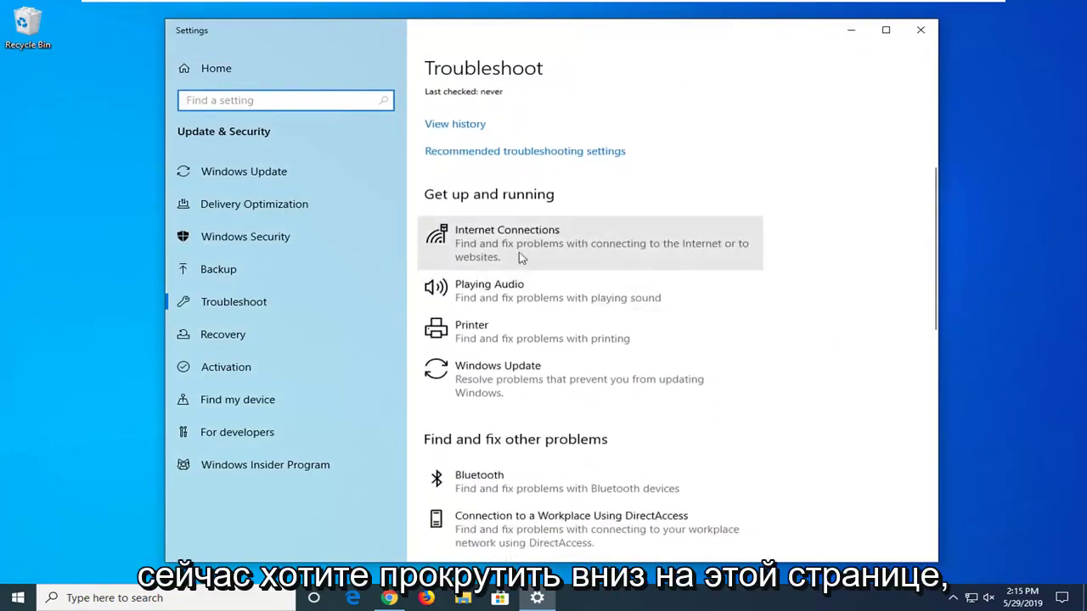
click(575, 340)
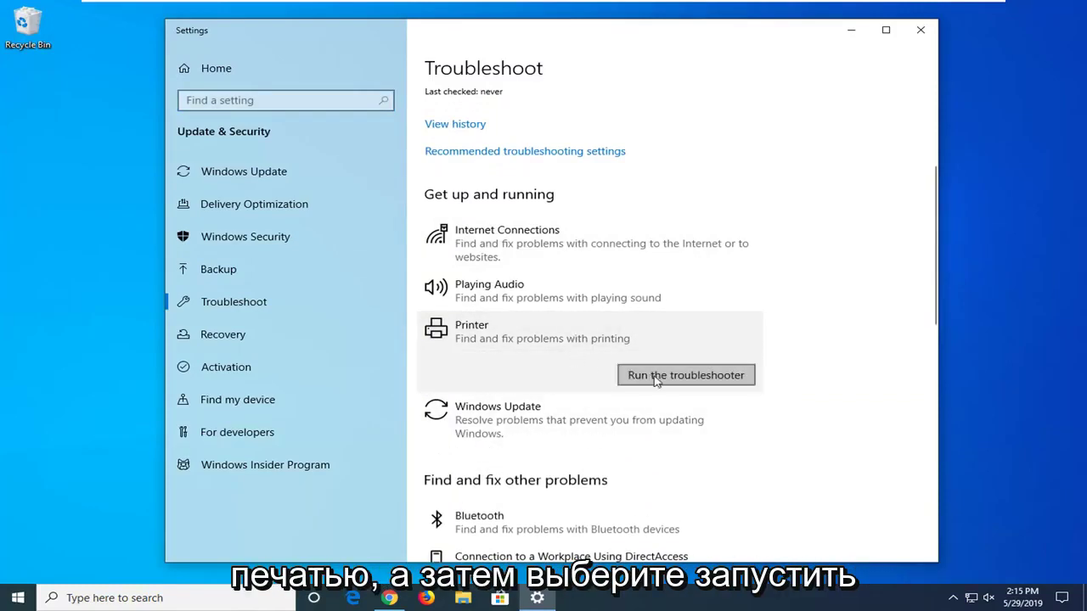
click(655, 379)
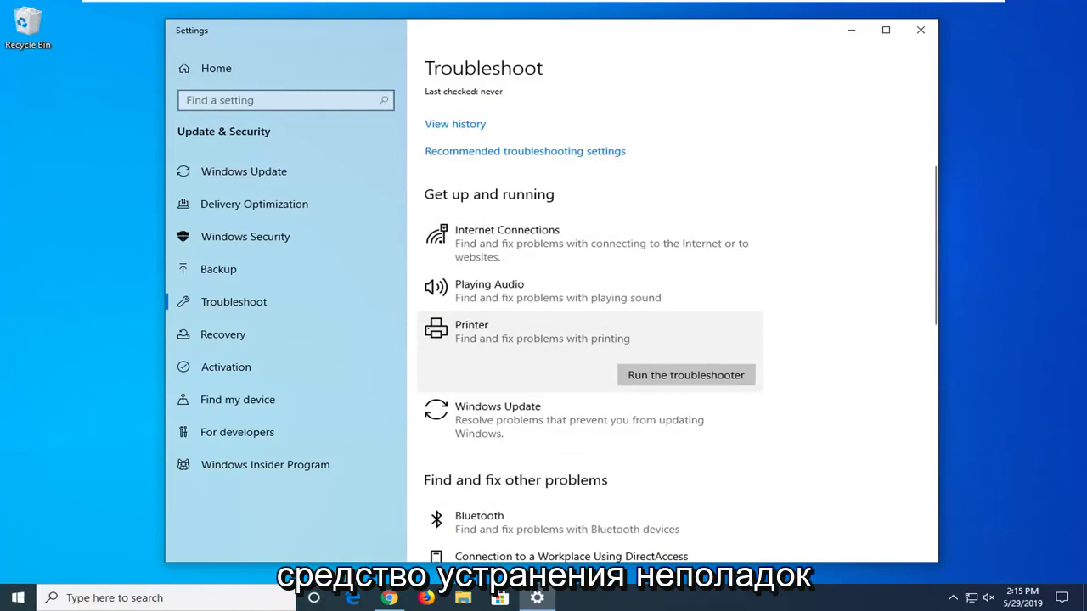
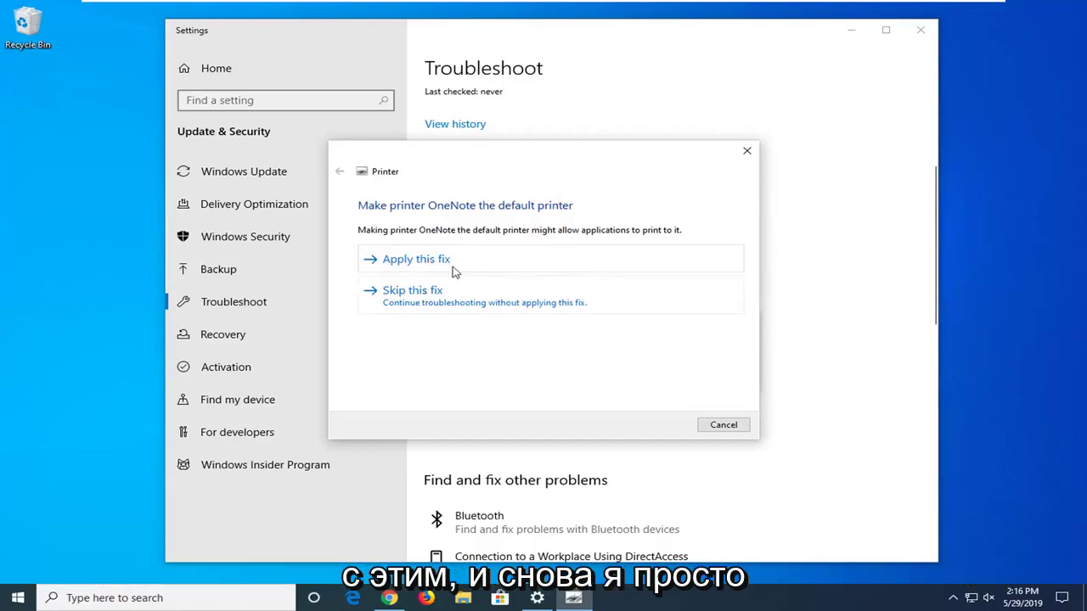
click(437, 258)
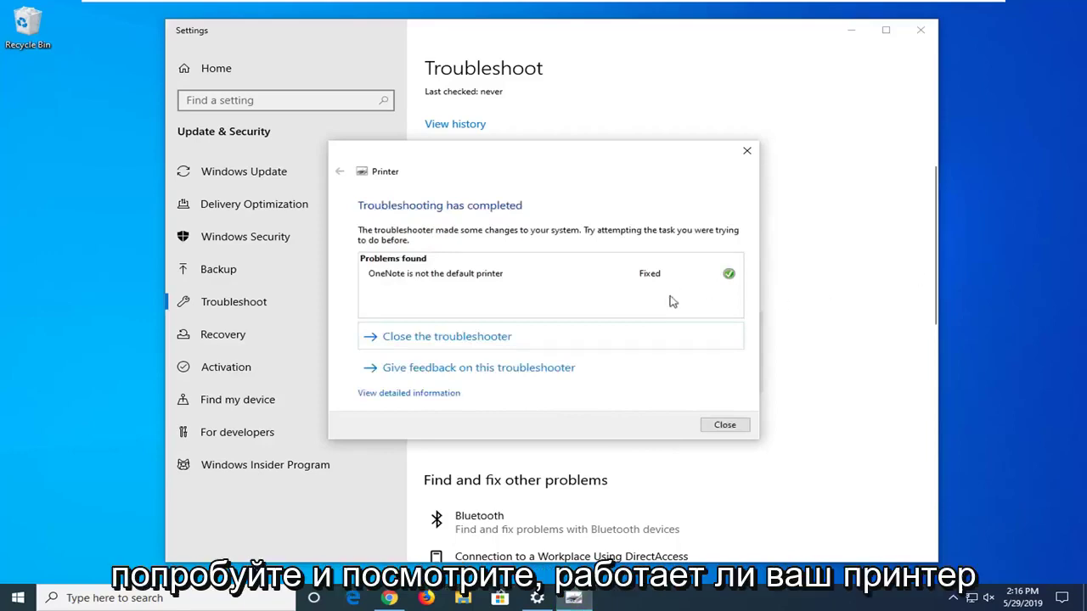
click(734, 426)
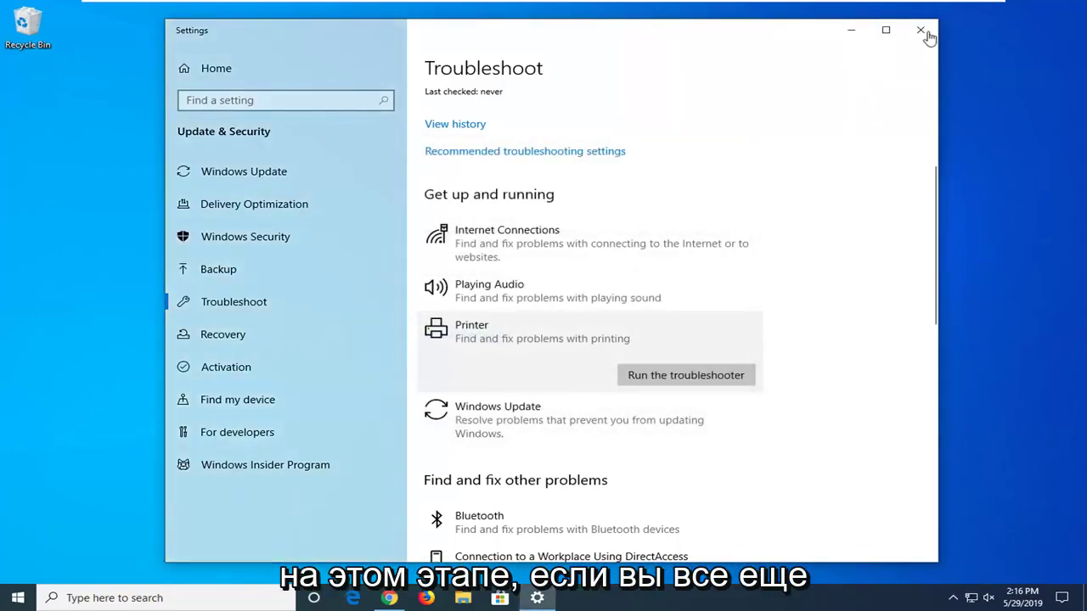
click(924, 34)
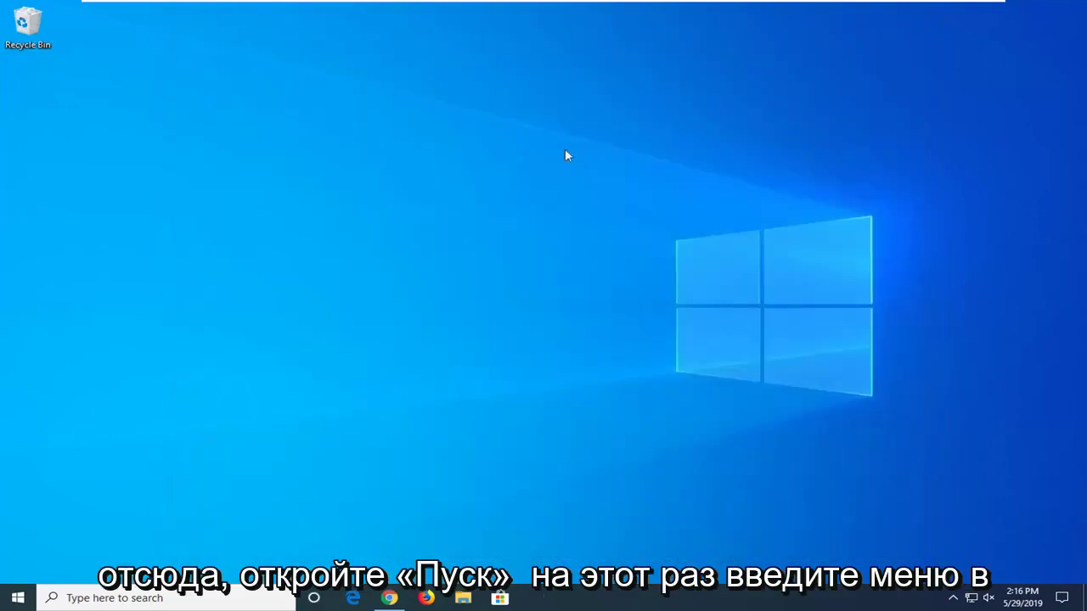
Open Devices and Printers from Control Panel and check the Printers group for the installed printer
click(18, 599)
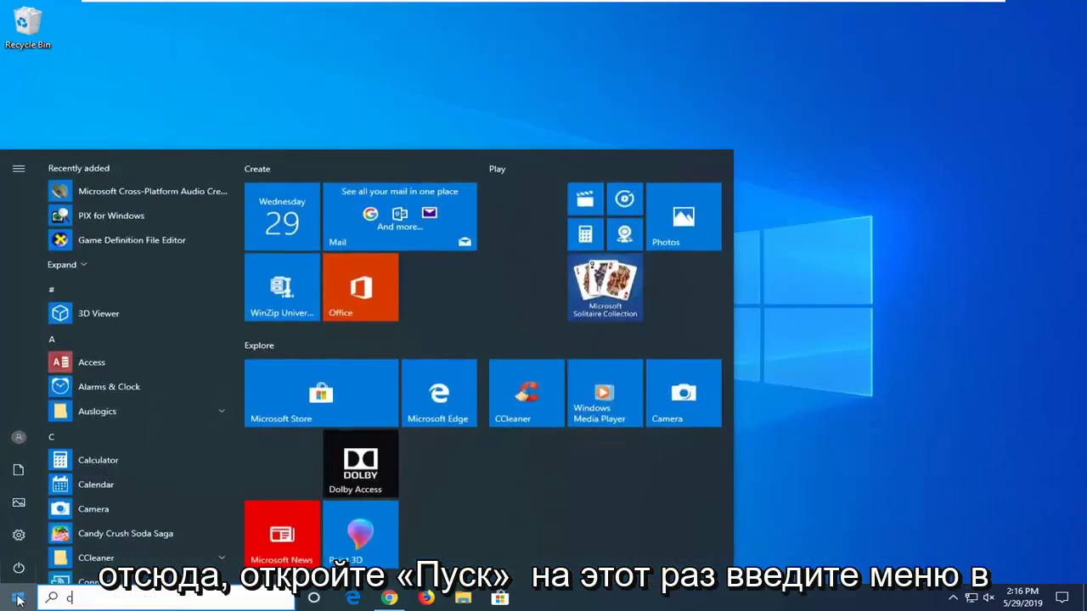
text(control panel)
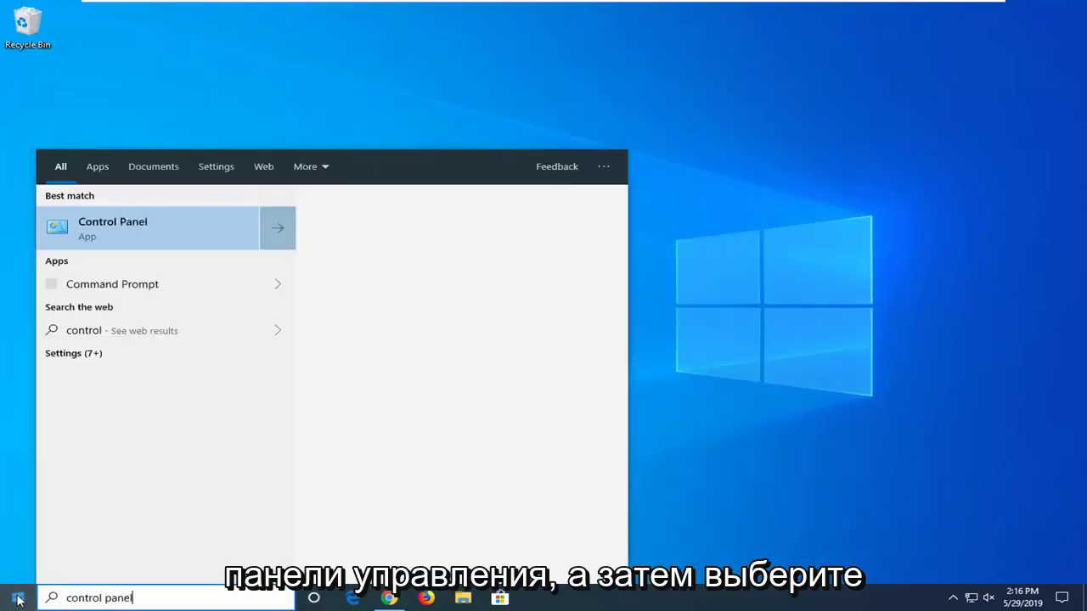
click(161, 224)
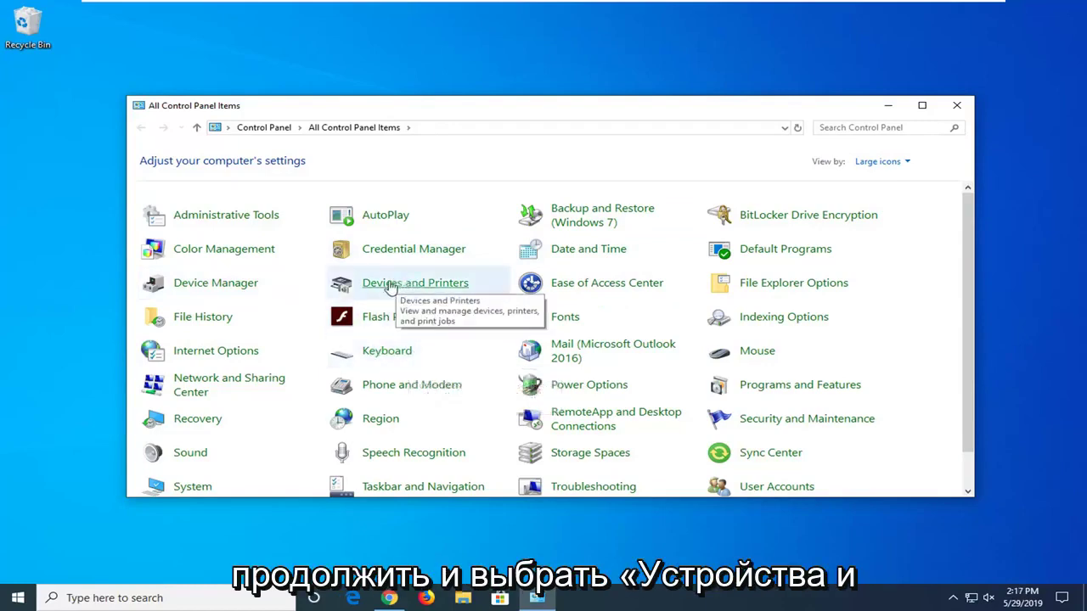
click(432, 288)
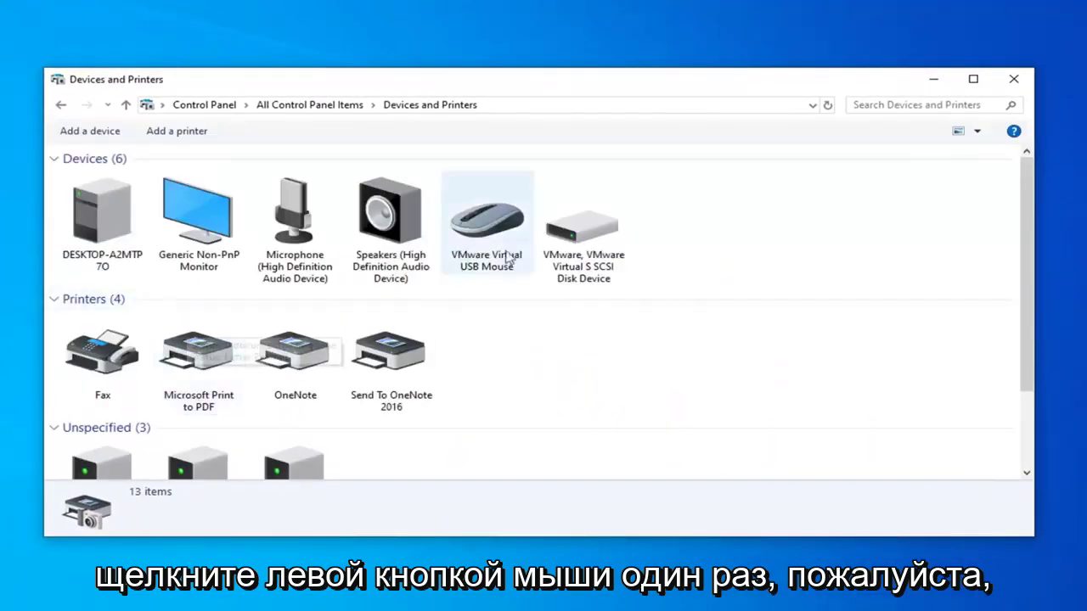
click(56, 303)
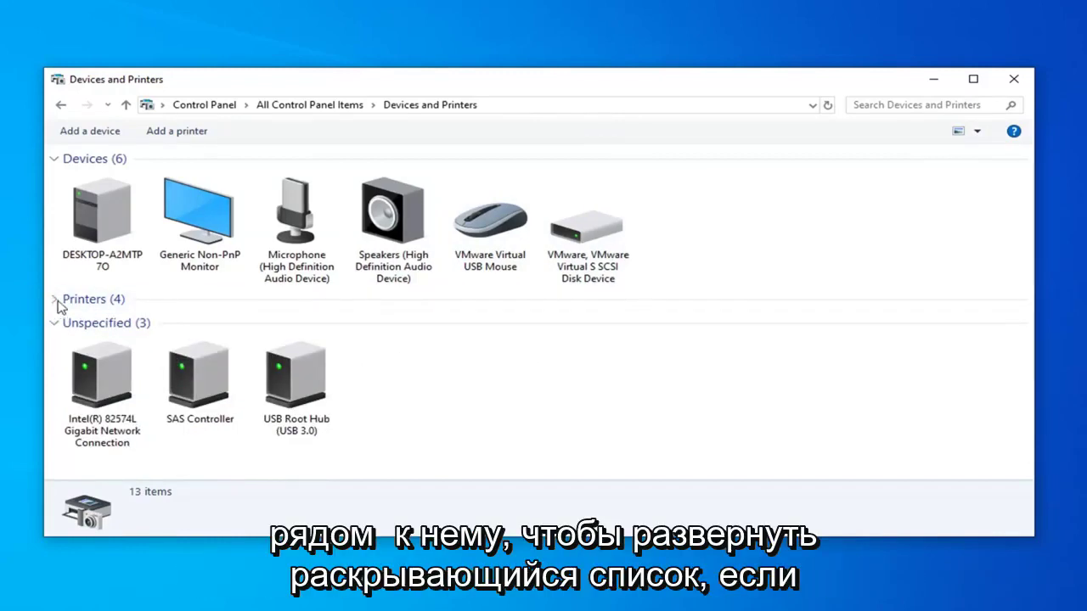
click(55, 303)
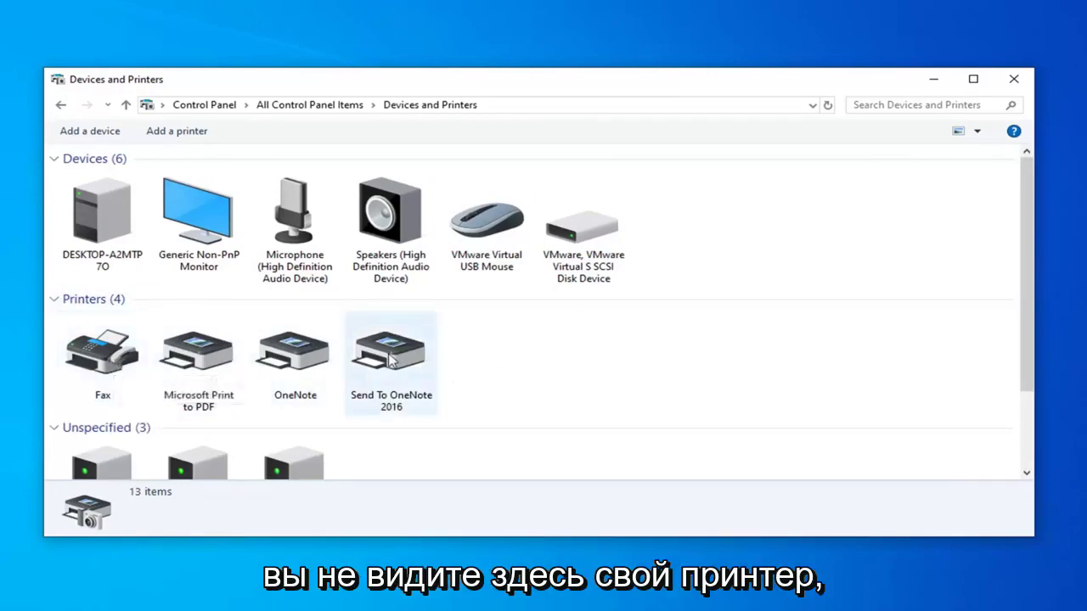
Start adding an unlisted printer as a local or network printer with manual settings
click(189, 136)
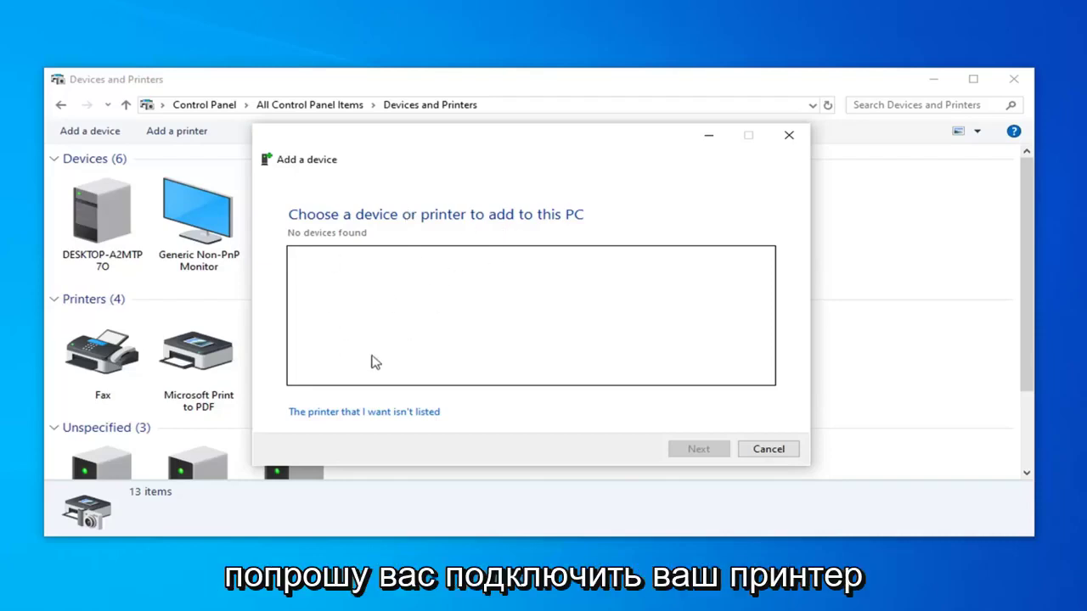
click(376, 415)
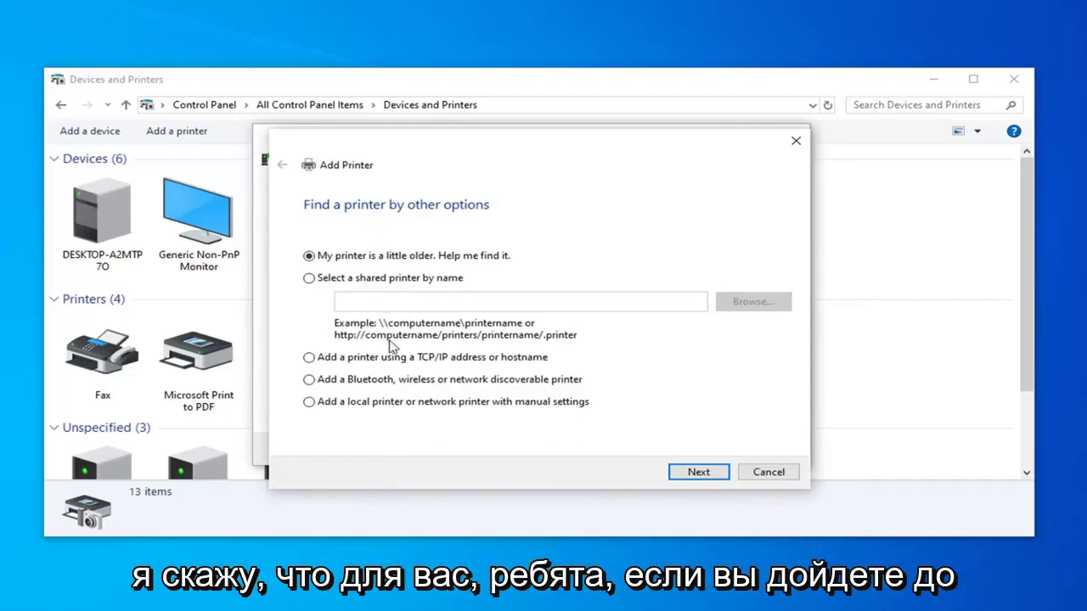
mouse_move(392, 153)
mouse_down()
mouse_move(371, 136)
mouse_move(390, 137)
mouse_up()
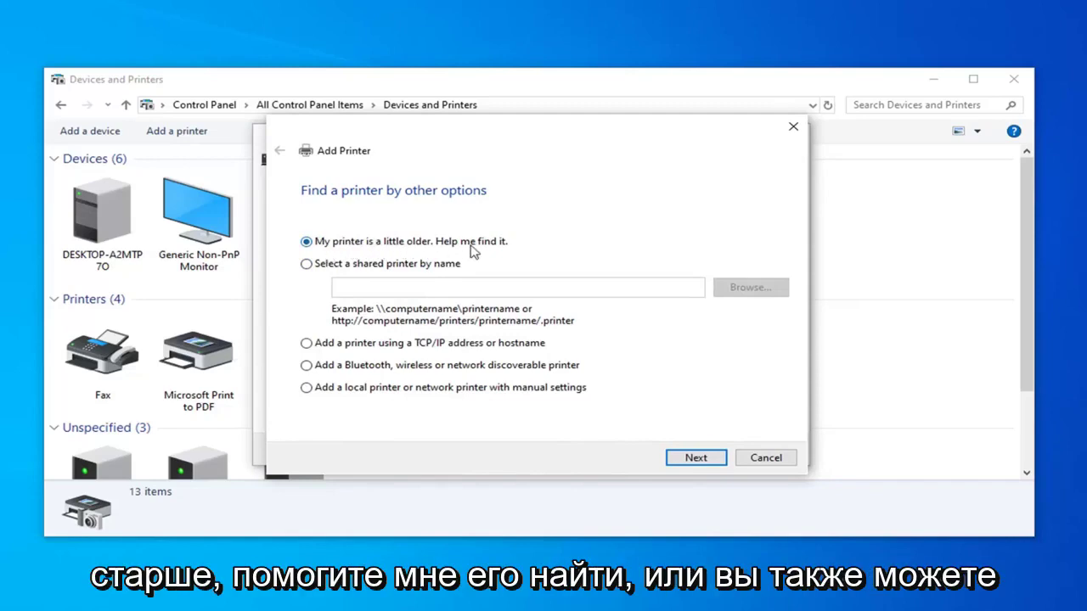
click(307, 388)
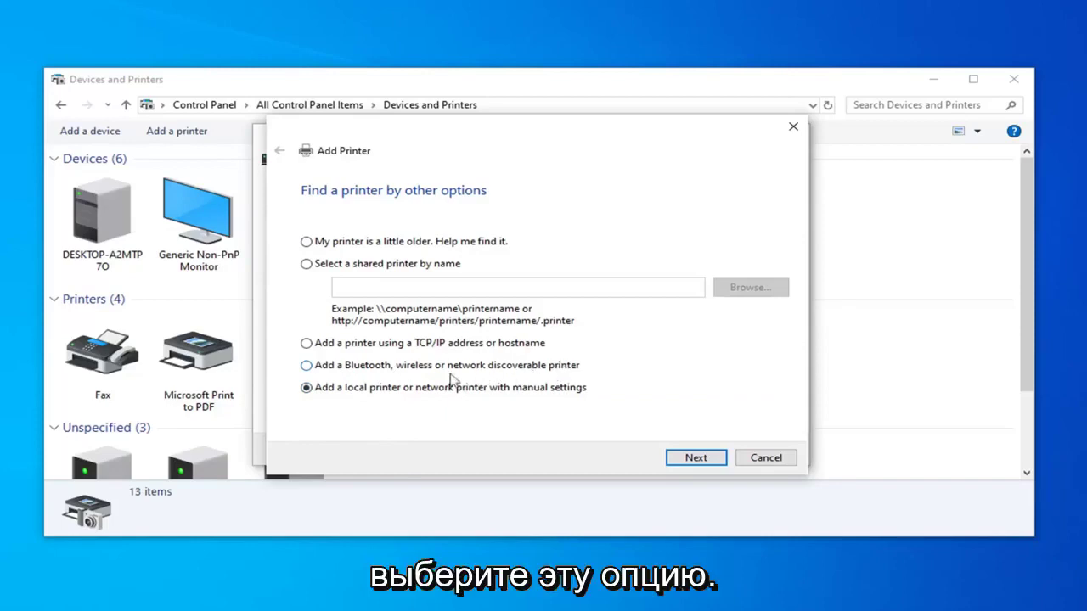
click(361, 347)
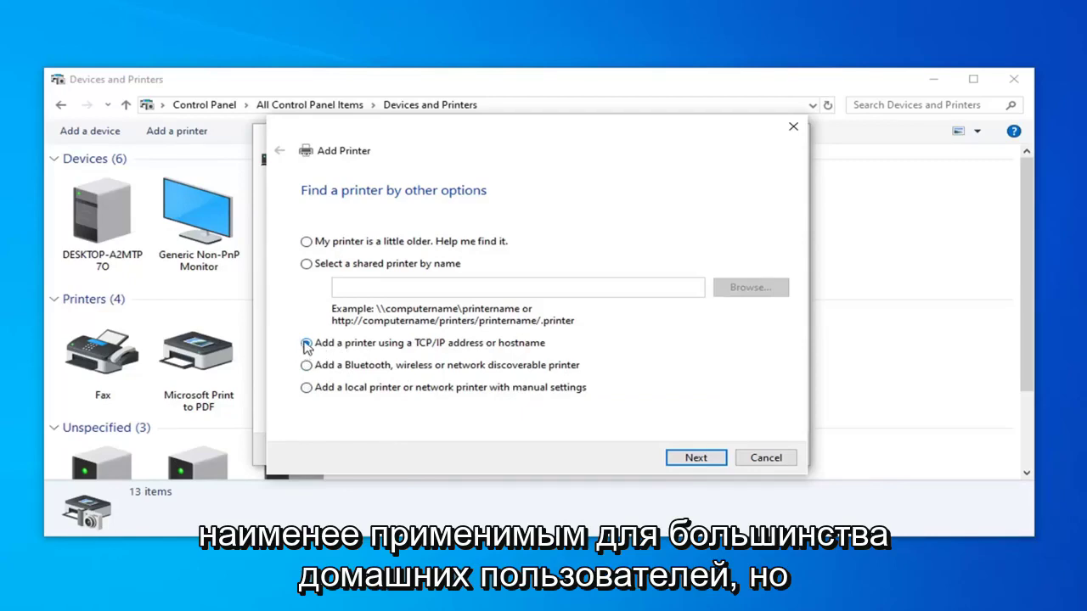
click(307, 389)
click(678, 462)
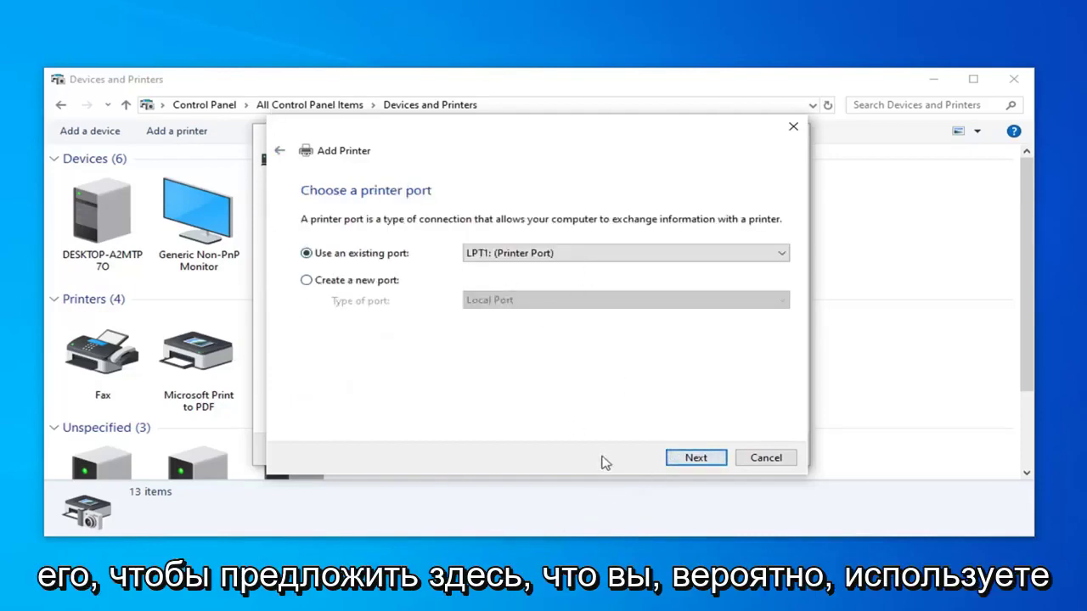
Review the existing ports, continue with LPT1: (Printer Port) to the driver selection, and cancel the printer setup, closing its windows
click(536, 253)
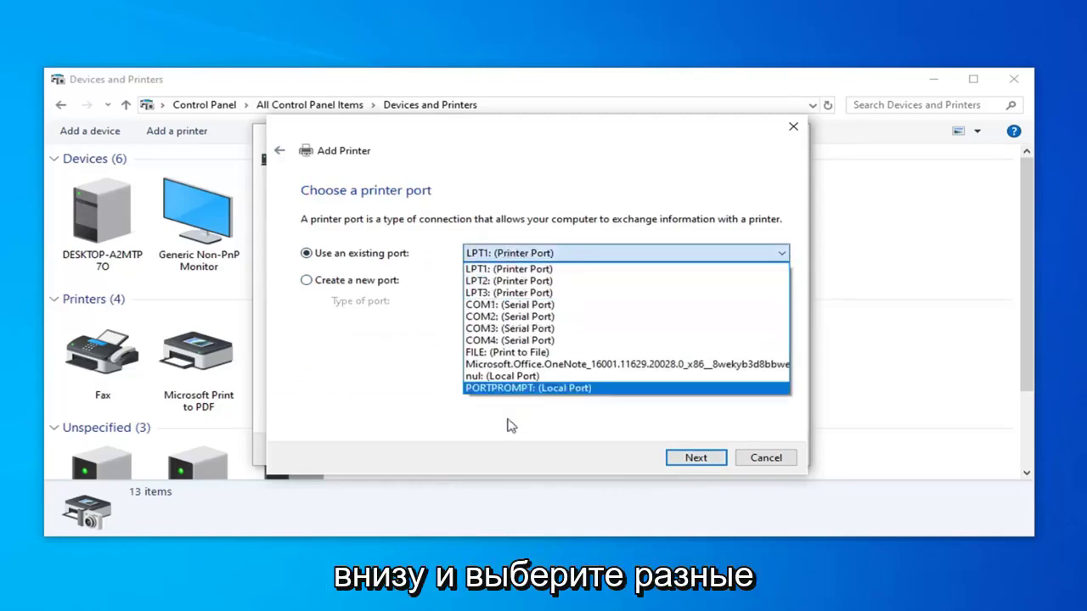
click(354, 402)
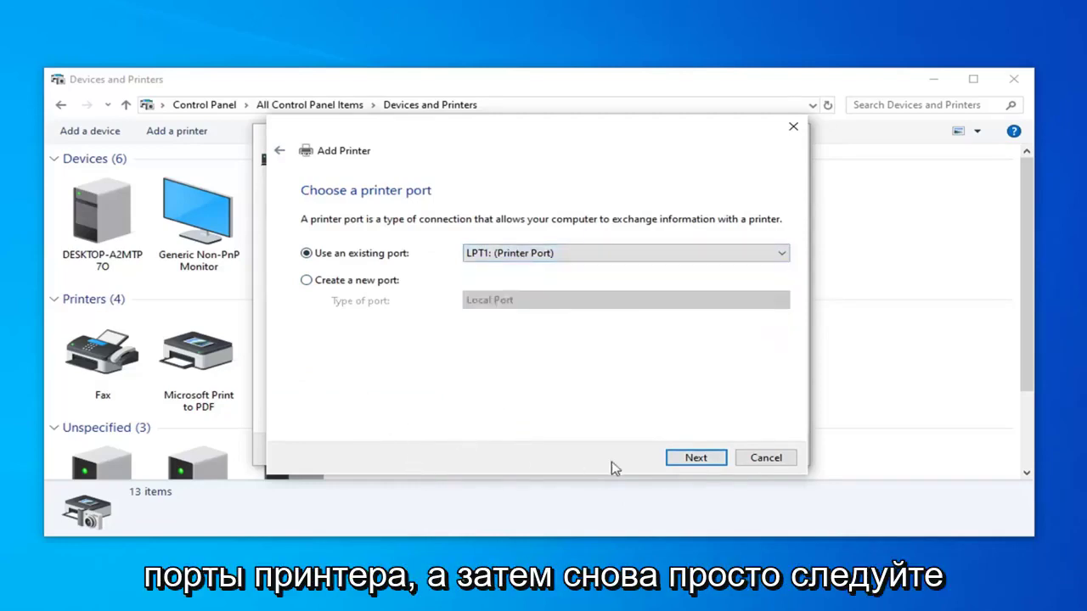
click(708, 459)
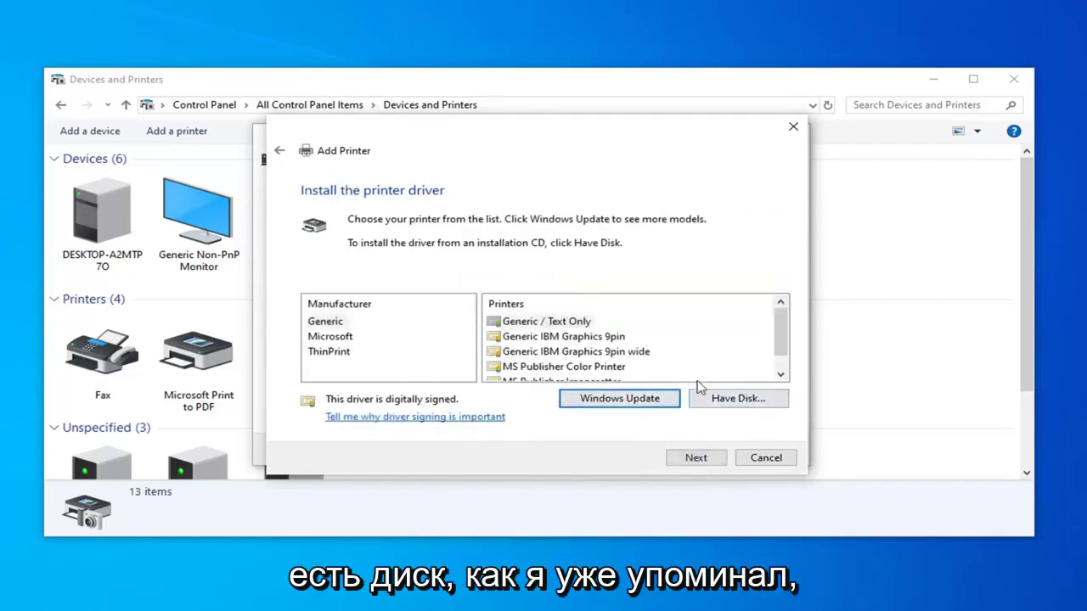
click(757, 459)
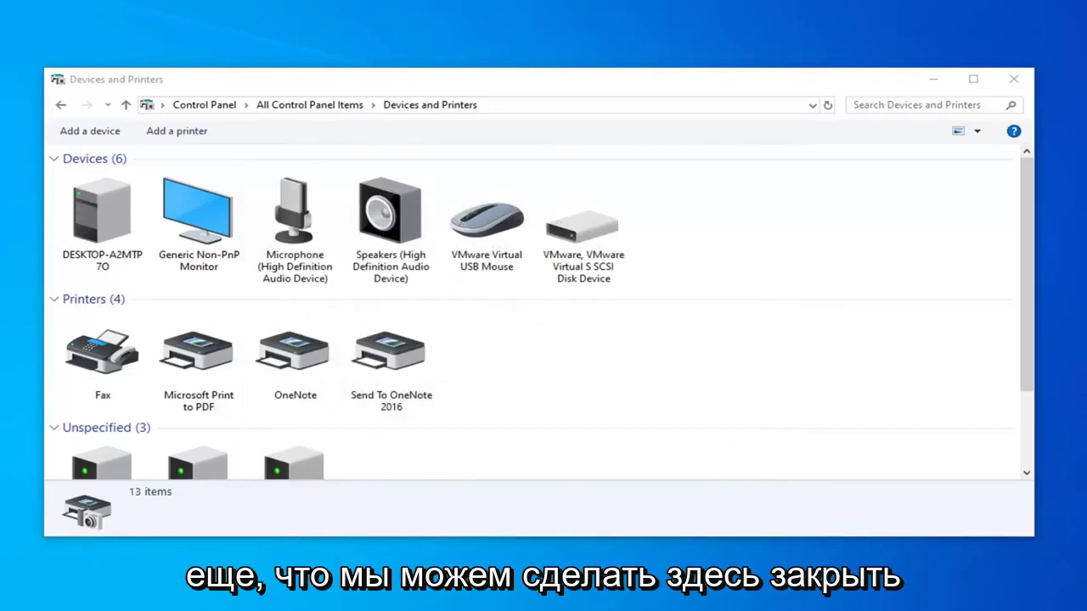
click(1016, 82)
click(797, 144)
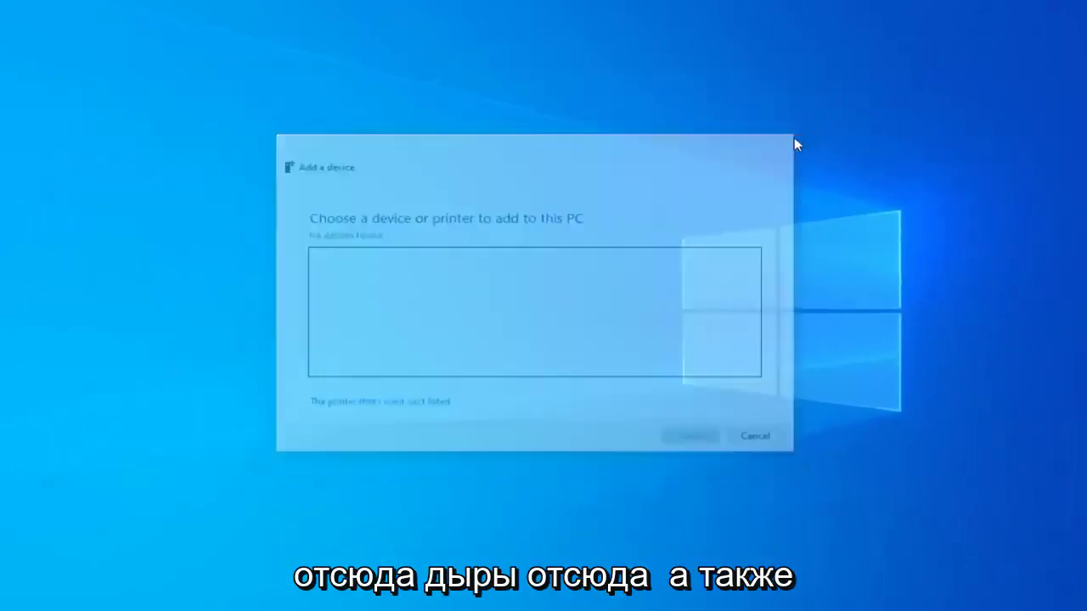
Open Device Manager and expand the Print queues category
click(15, 598)
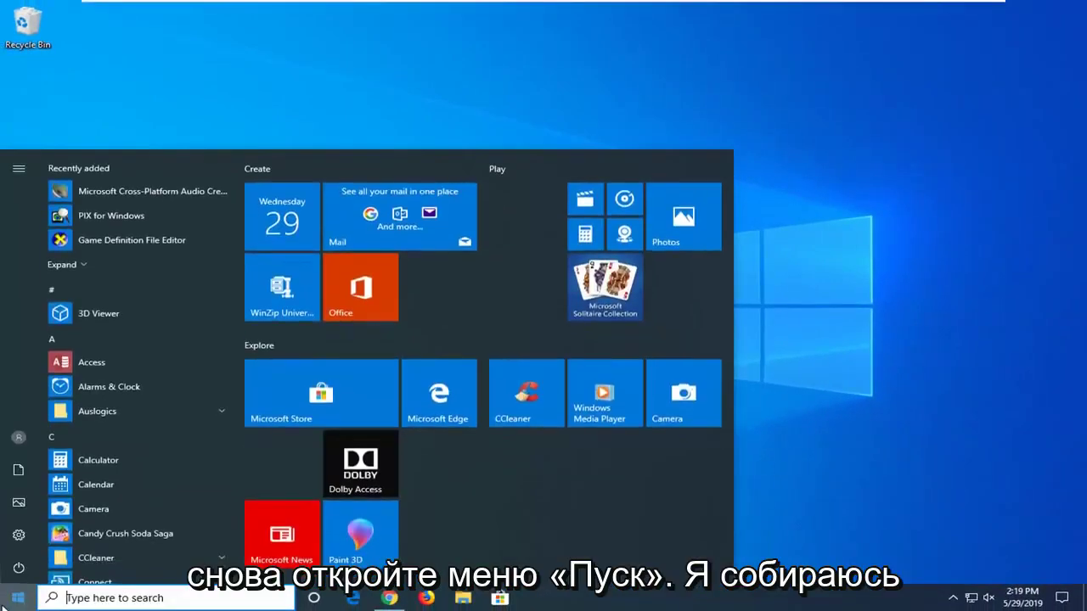
text(device manager)
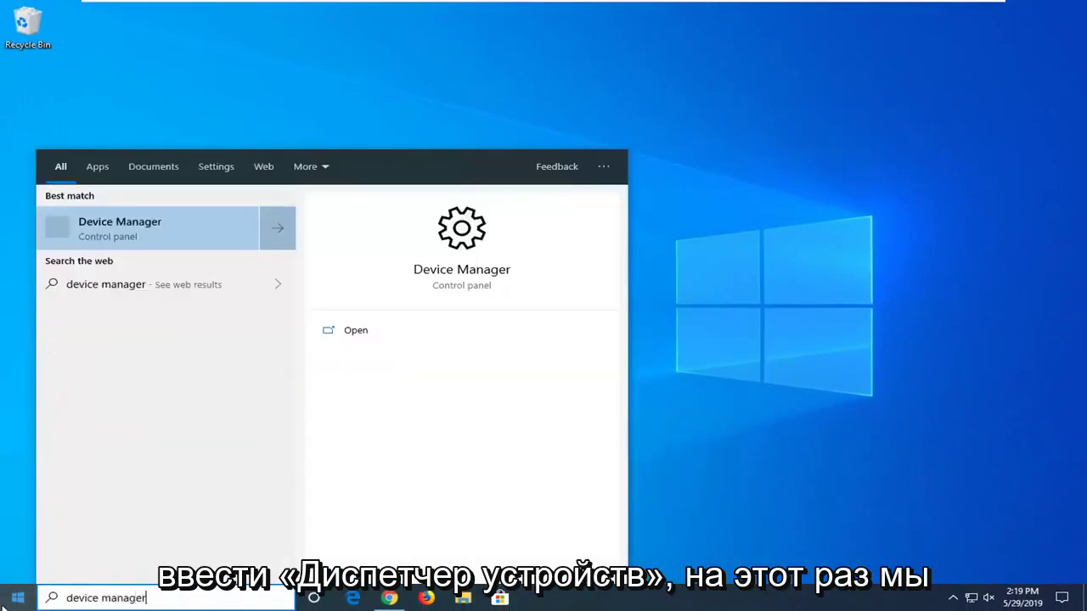
click(149, 243)
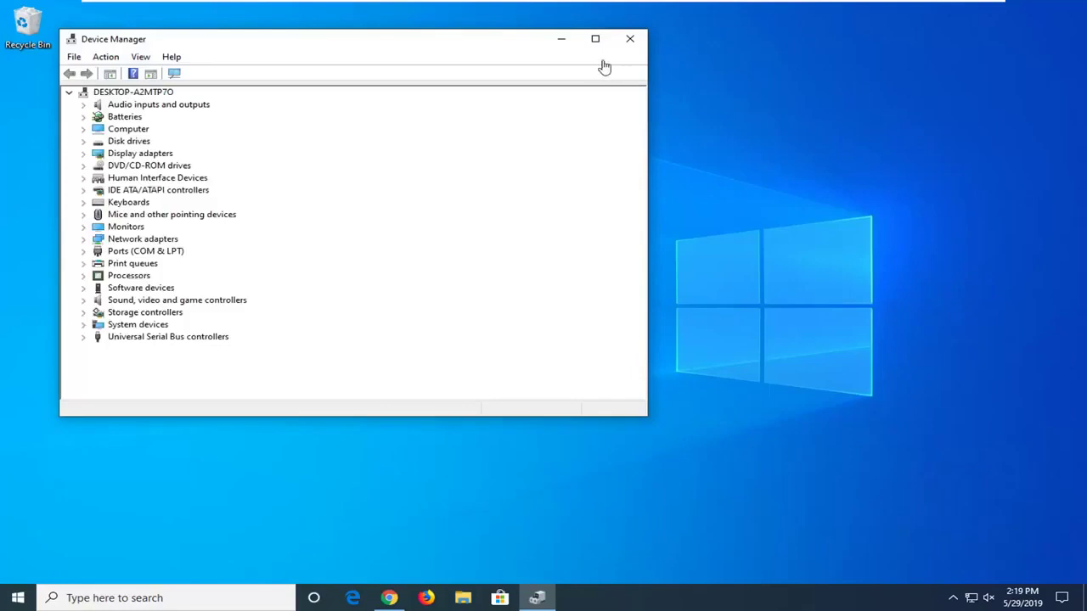
drag(481, 41, 583, 59)
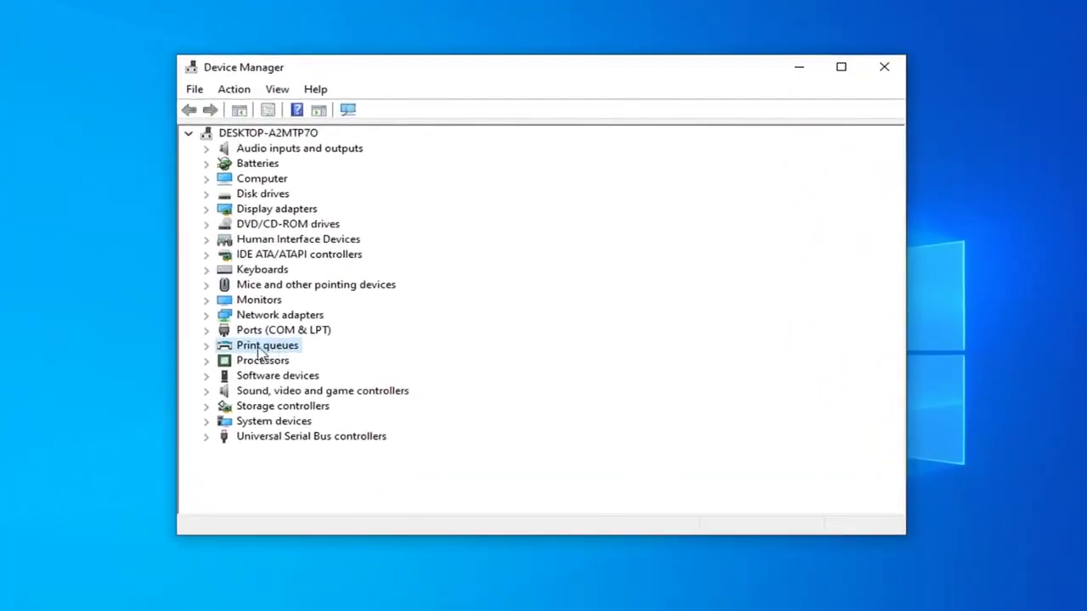
click(205, 346)
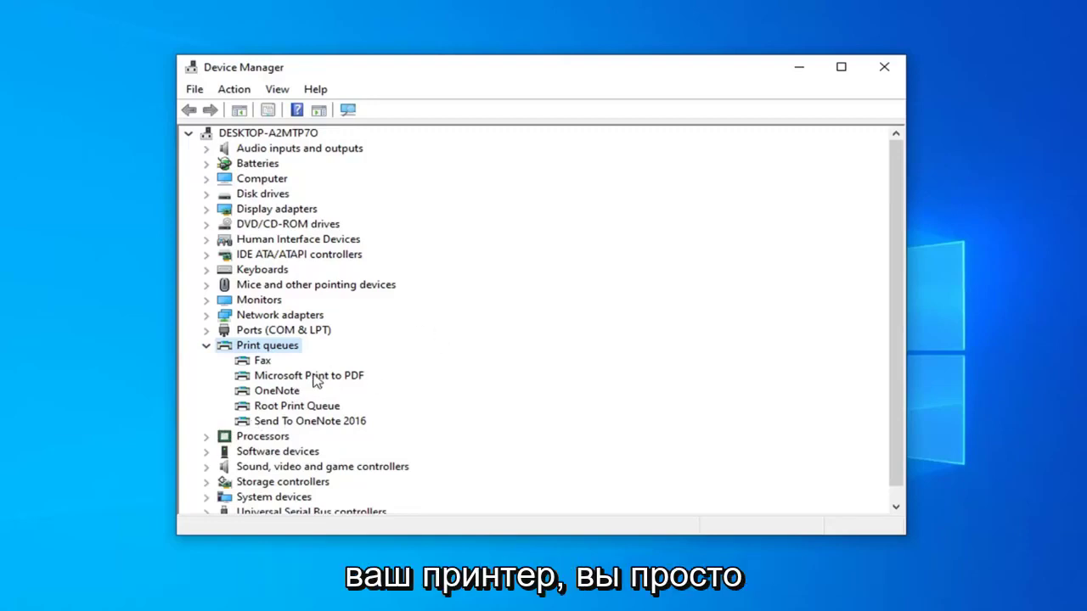
Uninstall the Microsoft Print to PDF device from the print queues
right_click(271, 373)
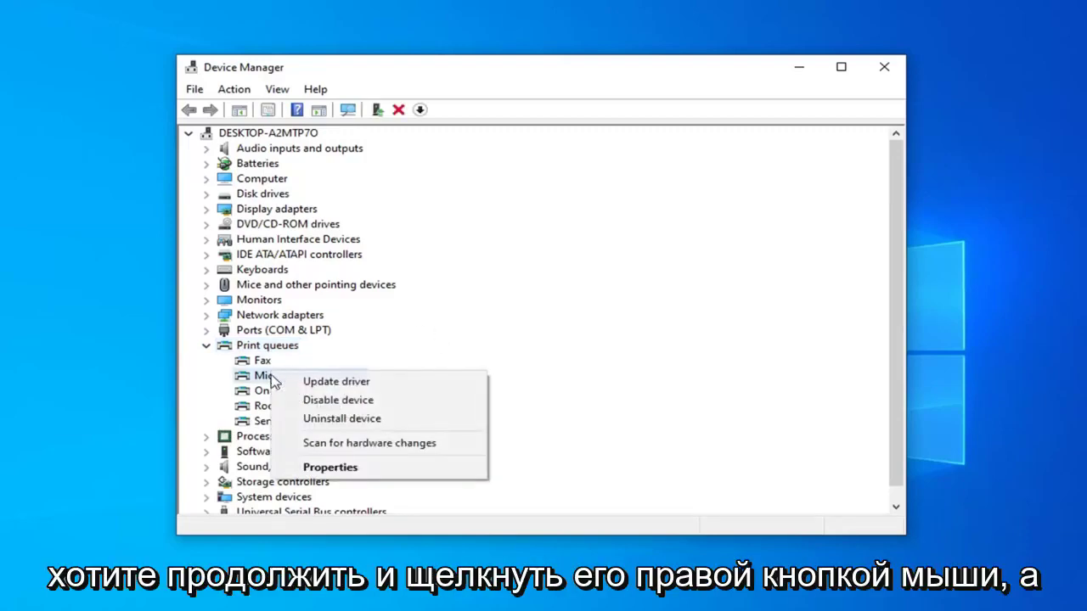
click(311, 419)
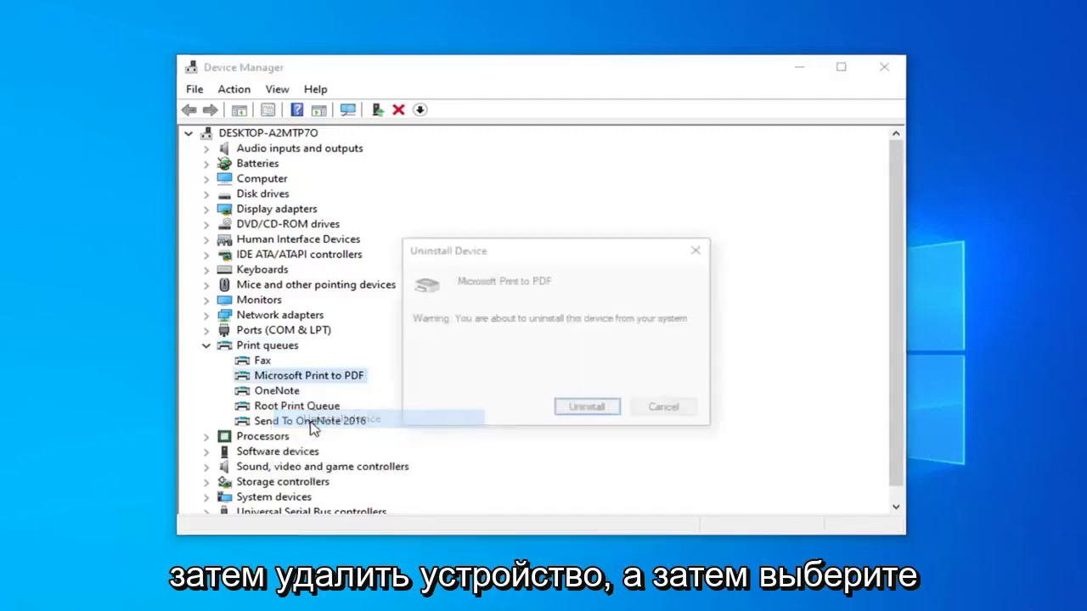
click(598, 419)
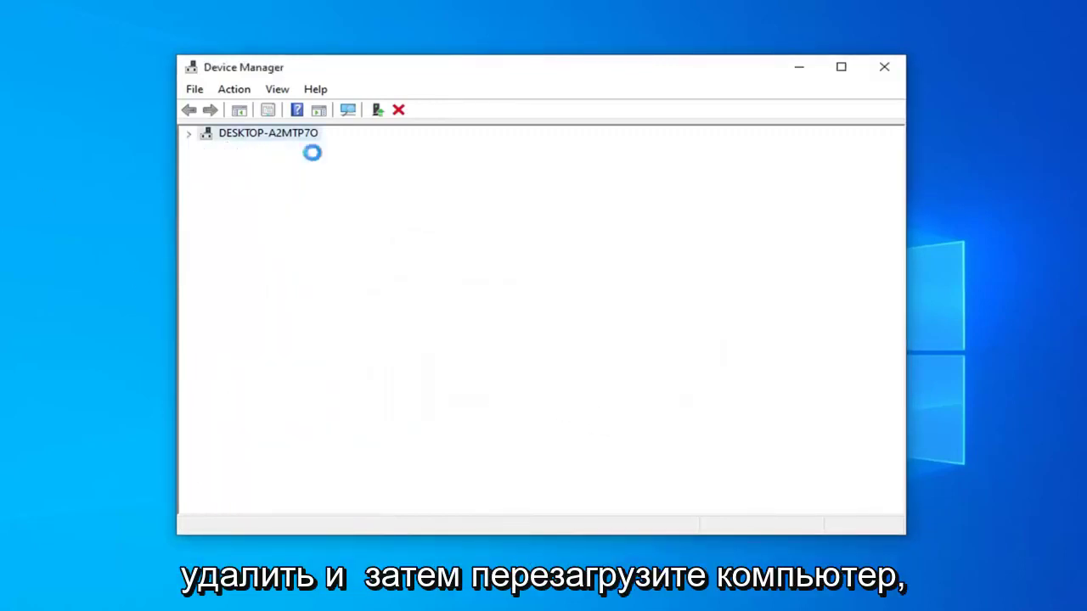